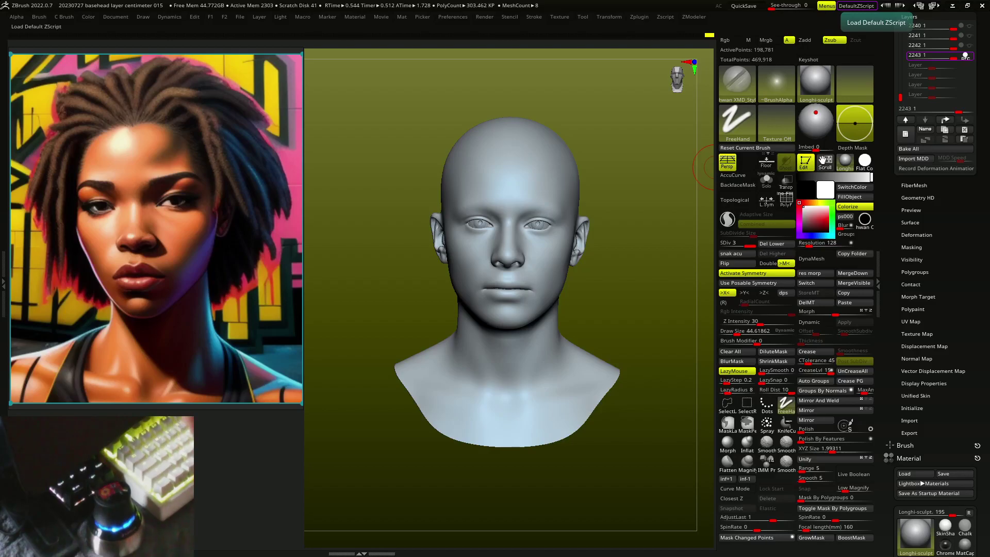
- Switch to the Expressions_Centimeter_Scale1_1 head subtool, toggling the Transpose gizmo on and back off
key("alt+Down")
key("alt+Down")
key("alt+Down")
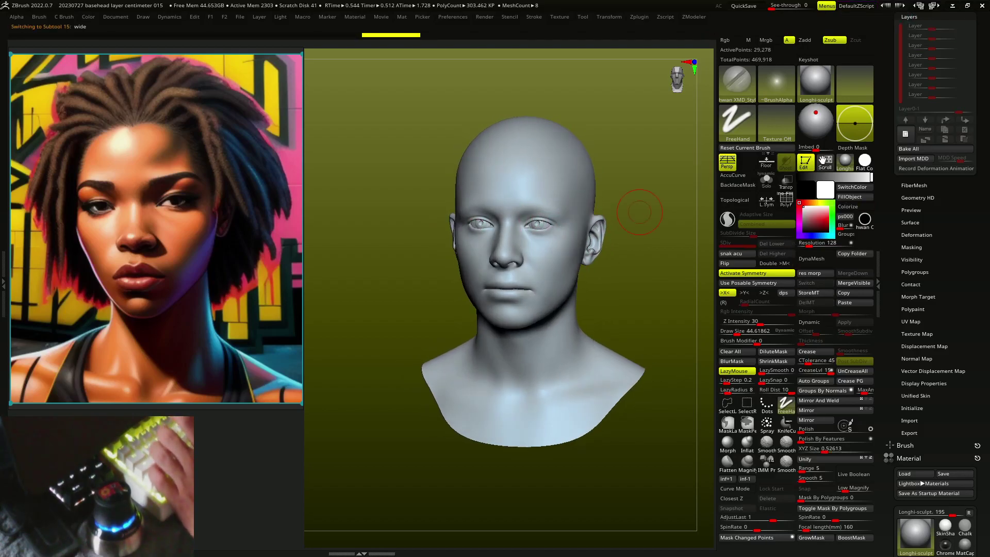
key("w")
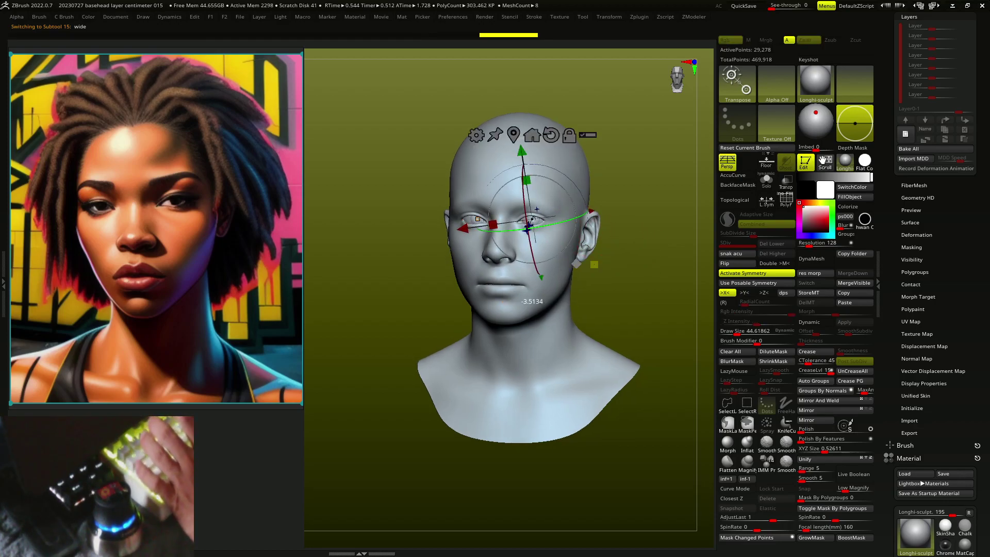
key("q")
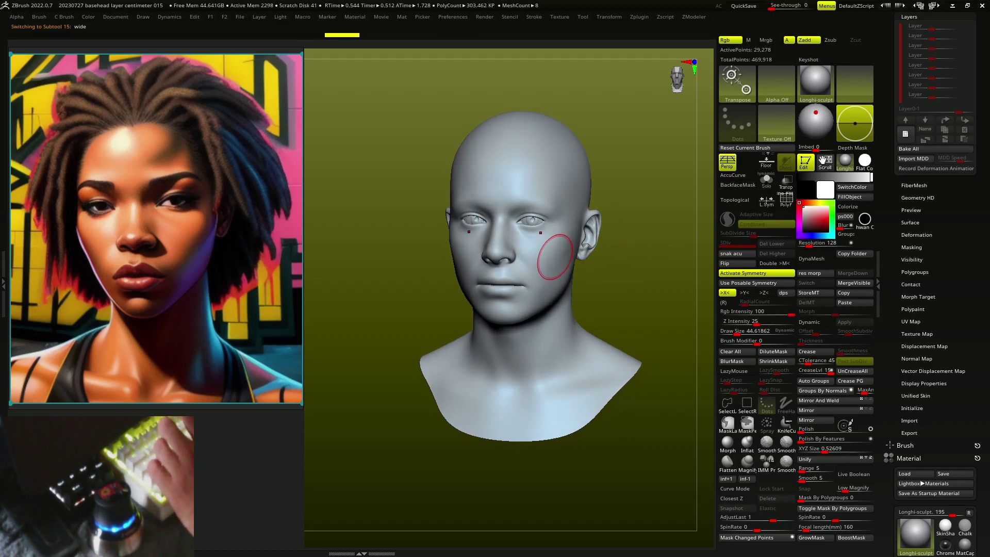
- Resize the Move brush and compare the bust from profile and front views
left_click_drag(603, 283, 593, 289)
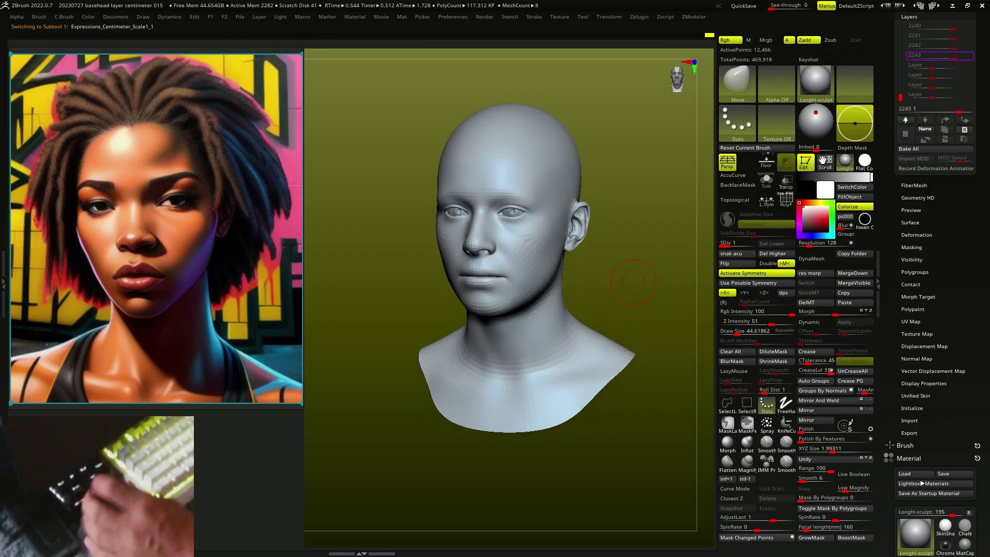
key("shift+d")
key("s")
right_click_drag(571, 317, 579, 334, "ctrl")
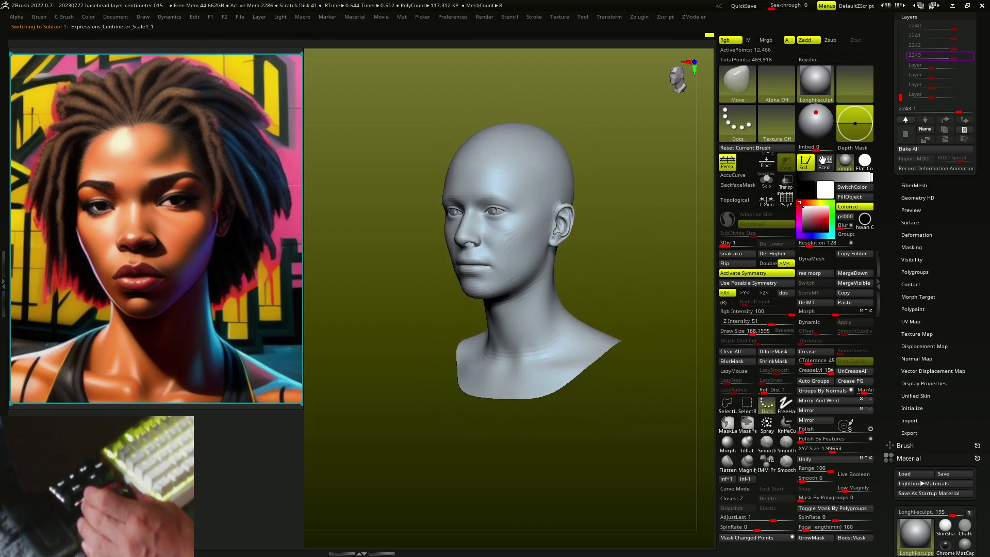
right_click_drag(608, 288, 554, 296)
right_click_drag(493, 368, 544, 369)
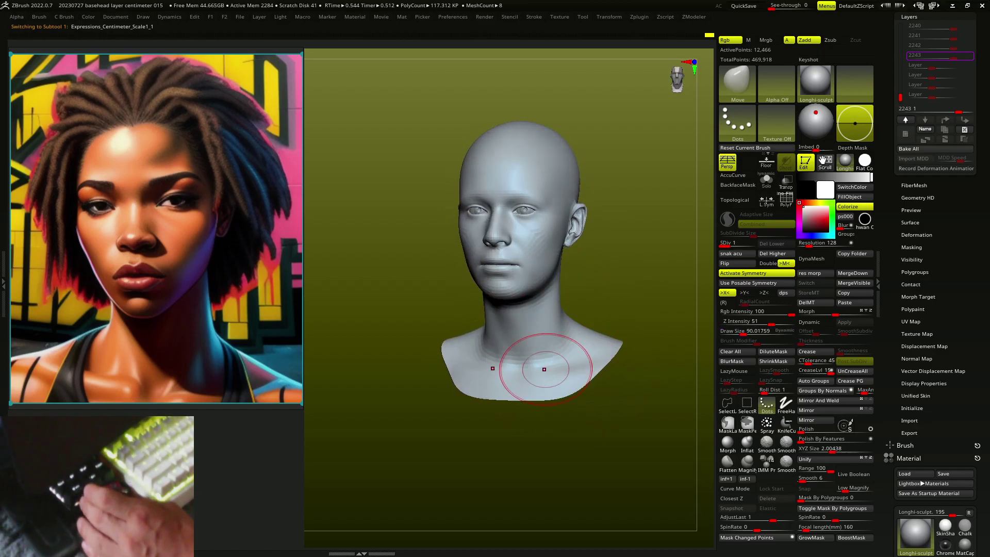
- Lengthen the face, narrow the jaw and raise the skull with symmetric Move strokes
right_click_drag(585, 342, 464, 356)
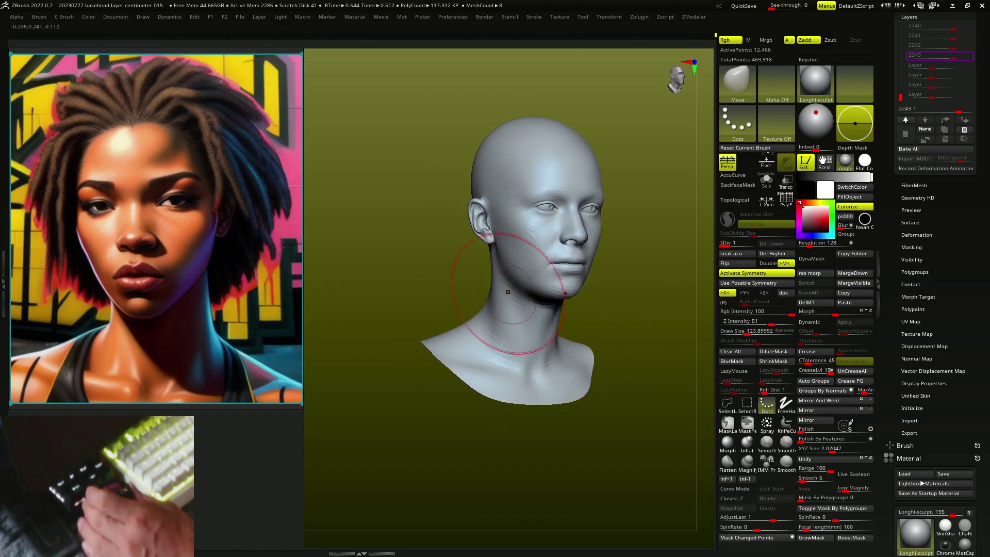
mouse_move(526, 296)
right_mouse_down()
mouse_move(575, 248)
mouse_move(555, 264)
mouse_move(550, 310)
mouse_move(543, 293)
mouse_move(613, 255)
mouse_move(579, 231)
right_mouse_up()
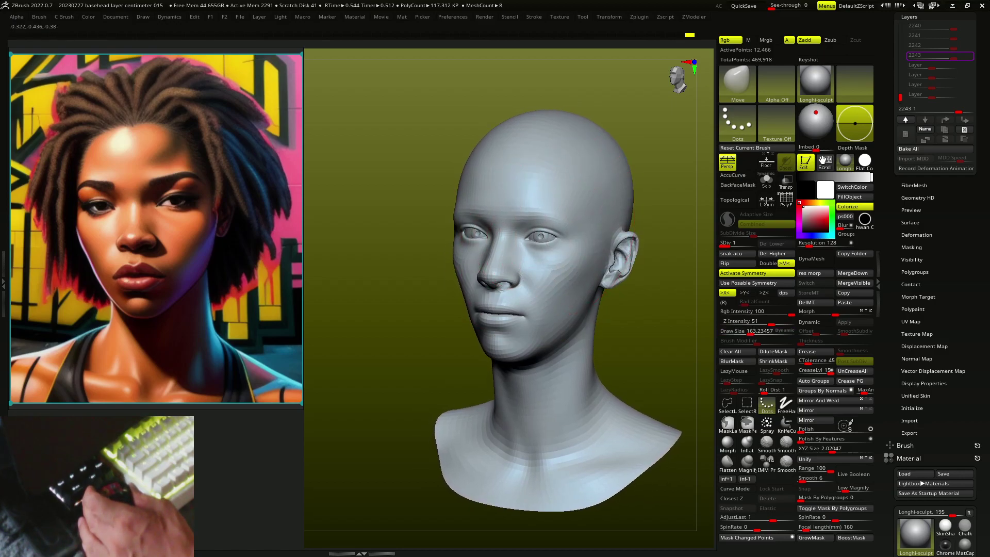
mouse_move(516, 228)
right_mouse_down()
mouse_move(542, 232)
mouse_move(513, 270)
right_mouse_up()
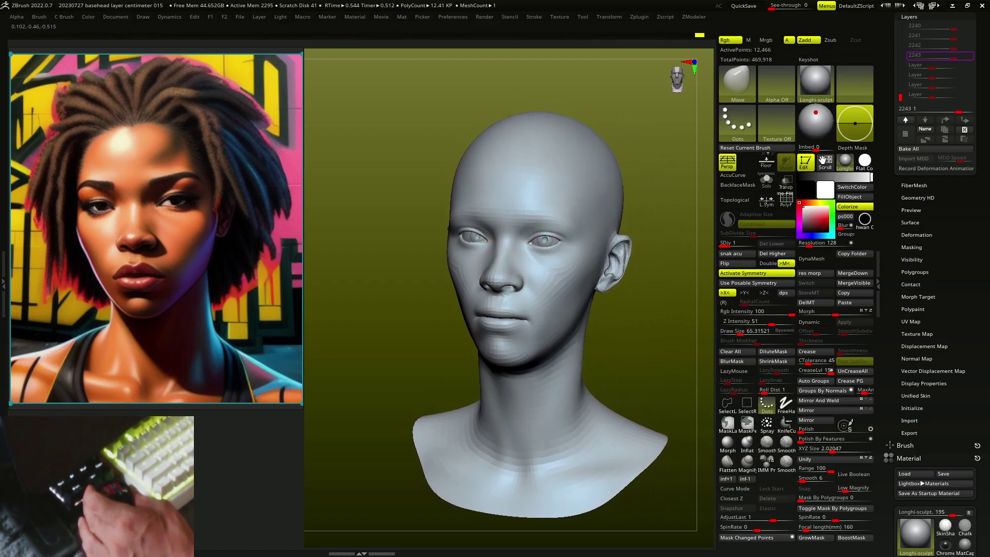
mouse_move(513, 227)
right_mouse_down()
mouse_move(532, 173)
mouse_move(552, 163)
mouse_move(557, 239)
mouse_move(527, 242)
mouse_move(503, 206)
mouse_move(466, 278)
mouse_move(508, 287)
mouse_move(475, 327)
mouse_move(509, 321)
mouse_move(531, 287)
mouse_move(503, 312)
mouse_move(519, 257)
mouse_move(480, 247)
mouse_move(495, 248)
right_mouse_up()
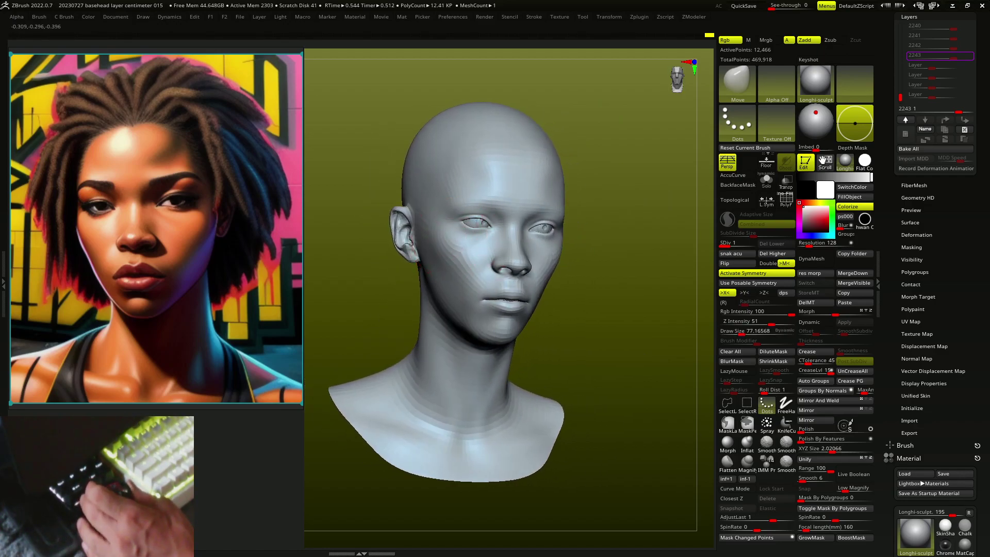
mouse_move(435, 225)
right_mouse_down()
mouse_move(553, 265)
mouse_move(519, 199)
mouse_move(508, 202)
right_mouse_up()
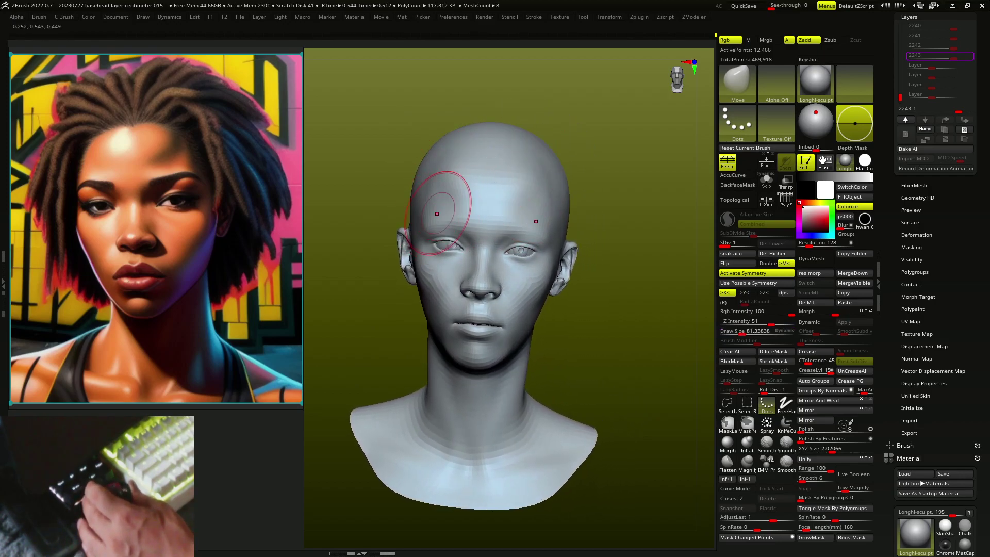
mouse_move(442, 210)
right_mouse_down()
mouse_move(424, 238)
mouse_move(452, 199)
mouse_move(449, 257)
mouse_move(437, 235)
mouse_move(453, 221)
mouse_move(475, 277)
mouse_move(493, 283)
mouse_move(500, 210)
mouse_move(501, 292)
mouse_move(474, 291)
mouse_move(529, 288)
mouse_move(521, 304)
mouse_move(486, 291)
mouse_move(486, 325)
mouse_move(511, 323)
mouse_move(508, 310)
mouse_move(500, 351)
mouse_move(519, 349)
mouse_move(553, 319)
mouse_move(572, 329)
mouse_move(558, 378)
mouse_move(475, 365)
right_mouse_up()
- Widen the nose, fill out the lips and reshape the cheeks with a resized Move brush
key("s")
key("s")
key("s")
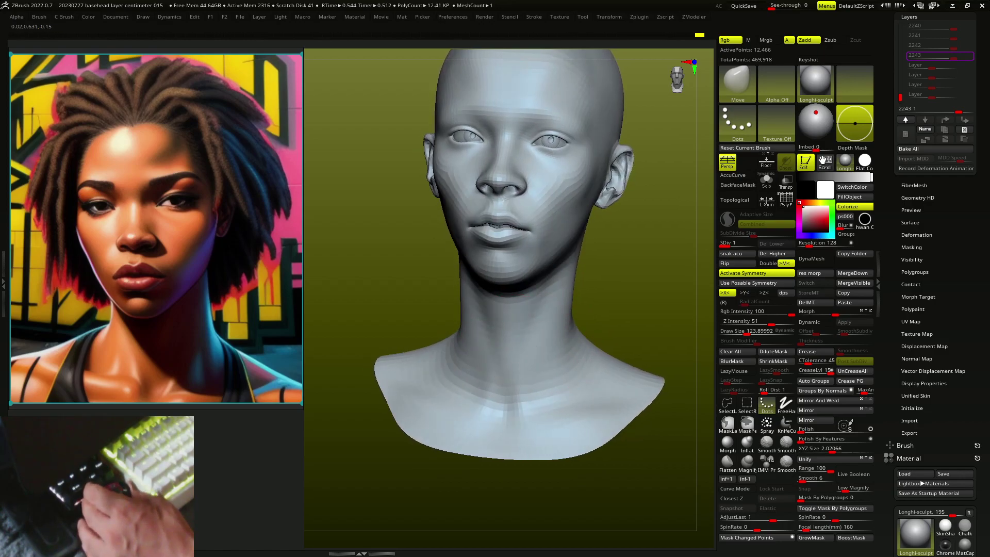
mouse_move(501, 407)
right_mouse_down()
mouse_move(534, 400)
mouse_move(571, 320)
right_mouse_up()
mouse_move(588, 192)
right_mouse_down()
mouse_move(571, 287)
mouse_move(579, 232)
mouse_move(565, 260)
mouse_move(593, 216)
right_mouse_up()
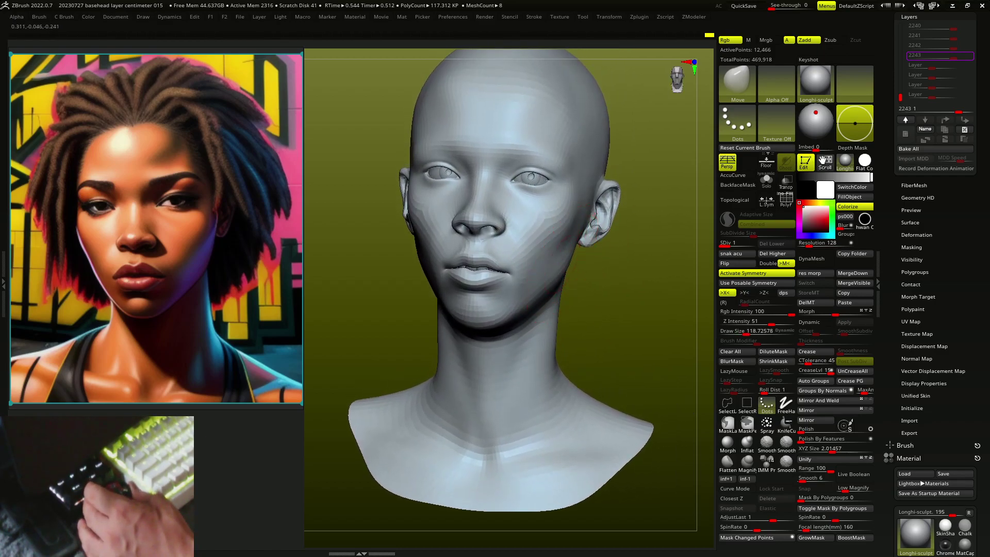
mouse_move(550, 288)
right_mouse_down()
mouse_move(572, 246)
mouse_move(563, 227)
mouse_move(577, 199)
mouse_move(529, 278)
mouse_move(546, 270)
mouse_move(508, 255)
mouse_move(495, 253)
mouse_move(490, 273)
mouse_move(524, 214)
mouse_move(482, 210)
mouse_move(496, 281)
mouse_move(488, 273)
right_mouse_up()
- Reshape the cheeks with a smaller Move brush, then refine the lips with hwan NudgeSlide
key("s")
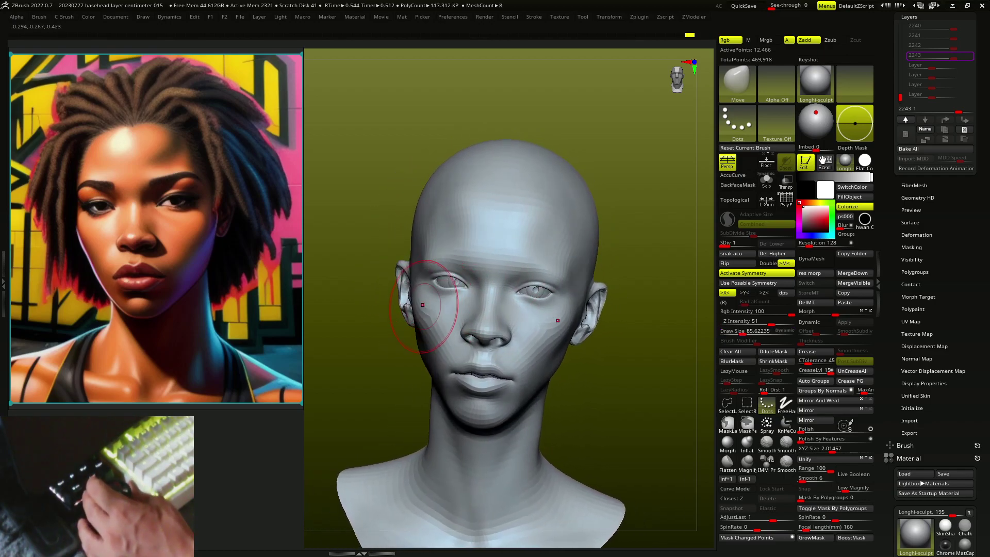
mouse_move(427, 287)
right_mouse_down()
mouse_move(439, 297)
mouse_move(454, 289)
mouse_move(429, 263)
mouse_move(488, 283)
mouse_move(524, 320)
mouse_move(502, 361)
mouse_move(481, 354)
mouse_move(439, 365)
mouse_move(496, 344)
mouse_move(479, 330)
mouse_move(486, 309)
mouse_move(454, 330)
mouse_move(420, 321)
mouse_move(431, 327)
right_mouse_up()
key("n")
- Refine the lips from the front with a size-48 NudgeSlide brush and the MoveF brush
key("s")
left_click_drag(422, 348, 419, 348)
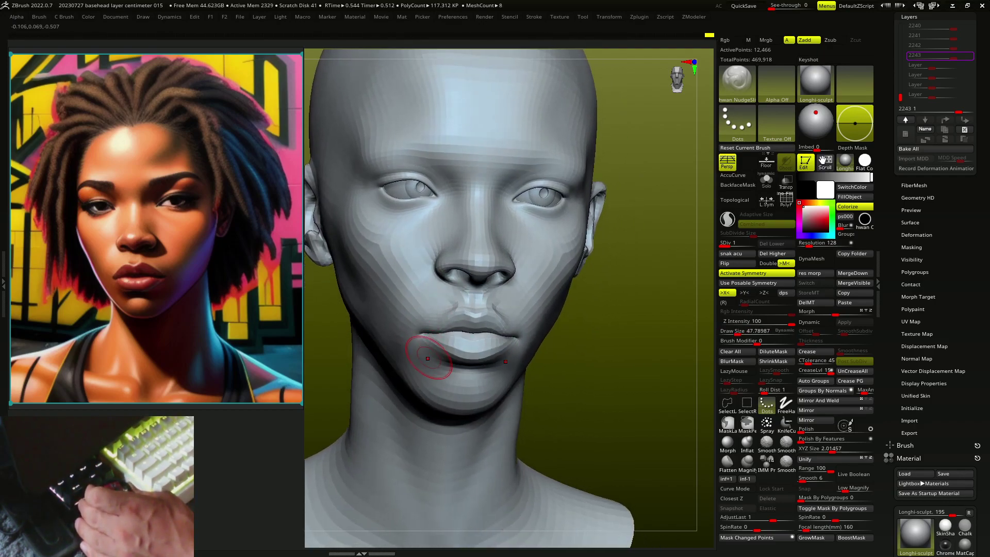
mouse_move(419, 348)
right_mouse_down()
mouse_move(437, 347)
mouse_move(451, 324)
mouse_move(467, 327)
mouse_move(458, 283)
mouse_move(497, 276)
mouse_move(497, 310)
mouse_move(490, 289)
mouse_move(501, 263)
mouse_move(472, 219)
mouse_move(541, 238)
mouse_move(512, 245)
mouse_move(519, 232)
mouse_move(519, 248)
mouse_move(513, 232)
mouse_move(537, 242)
mouse_move(570, 221)
mouse_move(513, 234)
mouse_move(570, 258)
mouse_move(610, 243)
mouse_move(579, 265)
mouse_move(567, 246)
mouse_move(551, 246)
right_mouse_up()
key("m")
key("n")
- Reshape the eyes, brow, skull and chin using brush sizes 62 and 151
key("s")
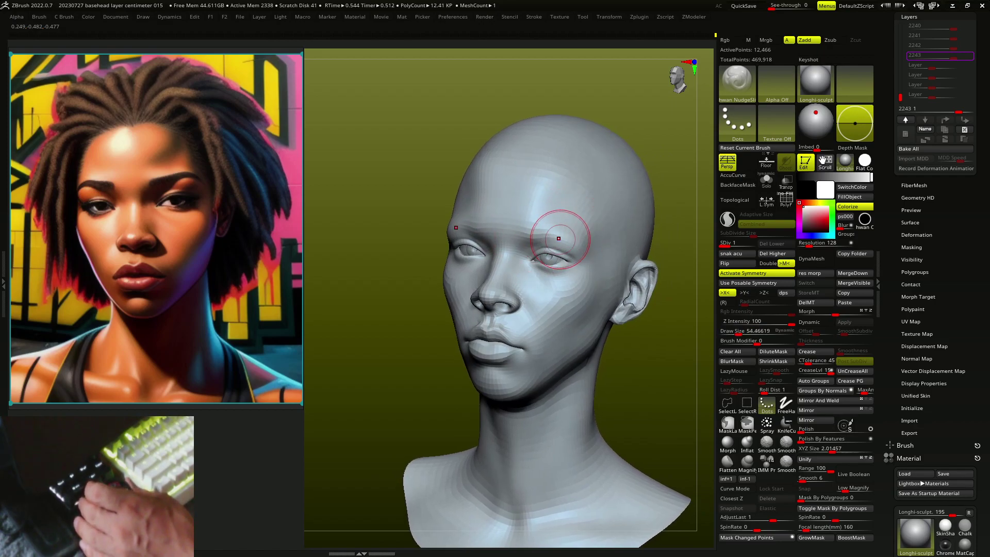
mouse_move(564, 228)
right_mouse_down()
mouse_move(580, 230)
mouse_move(571, 230)
mouse_move(575, 240)
mouse_move(567, 215)
mouse_move(593, 242)
mouse_move(566, 236)
mouse_move(575, 214)
right_mouse_up()
key("s")
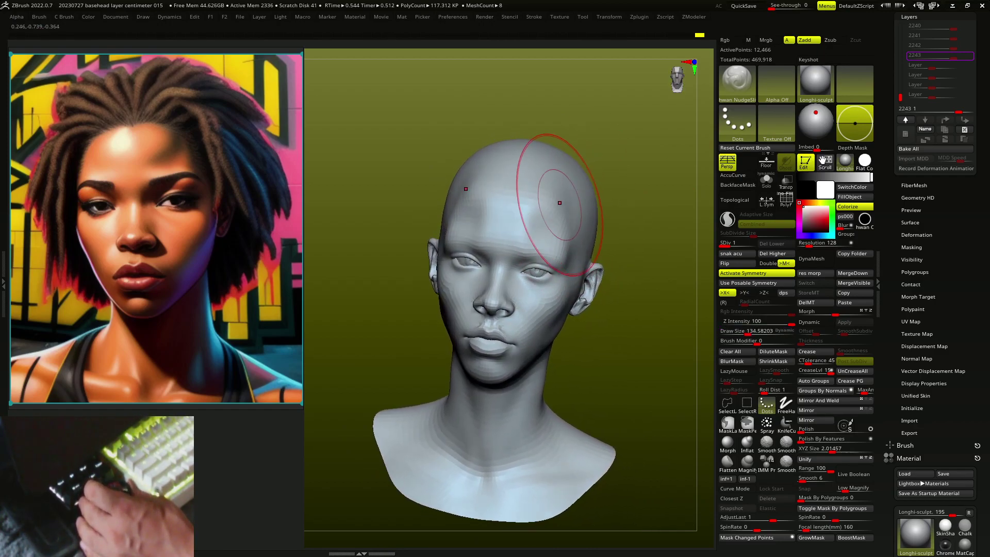
mouse_move(587, 206)
right_mouse_down()
mouse_move(586, 232)
mouse_move(624, 209)
mouse_move(443, 310)
mouse_move(467, 286)
mouse_move(516, 294)
right_mouse_up()
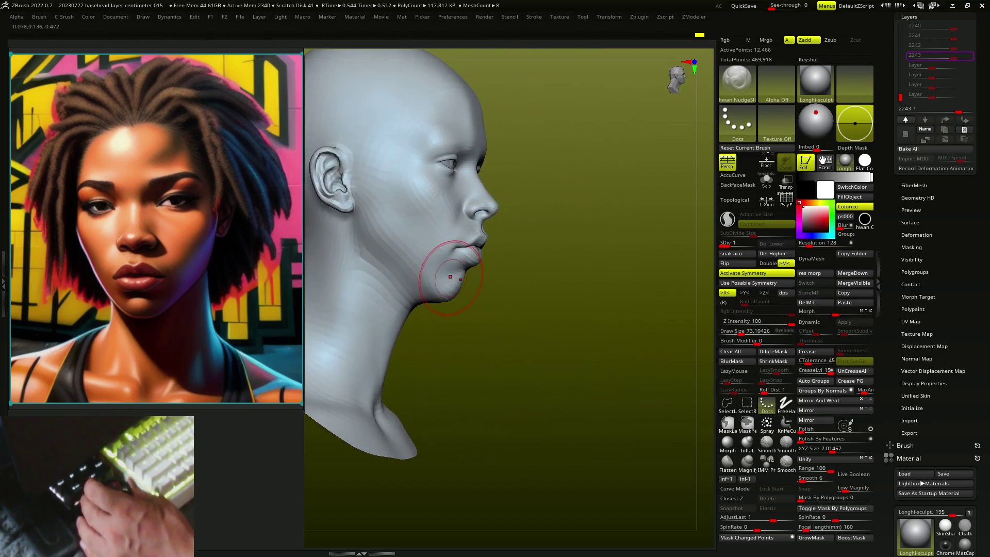
left_click_drag(451, 282, 465, 296)
mouse_move(465, 296)
right_mouse_down()
mouse_move(475, 287)
mouse_move(463, 282)
mouse_move(433, 336)
mouse_move(475, 332)
mouse_move(485, 289)
right_mouse_up()
mouse_move(472, 256)
right_mouse_down("ctrl")
mouse_move(451, 250)
mouse_move(458, 194)
mouse_move(467, 209)
mouse_move(519, 199)
mouse_move(530, 217)
mouse_move(534, 200)
mouse_move(524, 199)
mouse_move(561, 254)
mouse_move(537, 248)
mouse_move(547, 226)
mouse_move(532, 276)
mouse_move(495, 274)
mouse_move(484, 301)
mouse_move(503, 247)
mouse_move(513, 173)
mouse_move(481, 270)
right_mouse_up("ctrl")
- Set the Move brush to size 62 and adjust the eye area from profile
key("b")
key("m")
key("v")
mouse_move(420, 221)
right_mouse_down()
mouse_move(475, 210)
mouse_move(438, 248)
right_mouse_up()
key("s")
left_click_drag(439, 247, 442, 248)
mouse_move(443, 248)
right_mouse_down()
mouse_move(464, 269)
mouse_move(454, 289)
mouse_move(479, 323)
mouse_move(454, 343)
mouse_move(504, 303)
right_mouse_up()
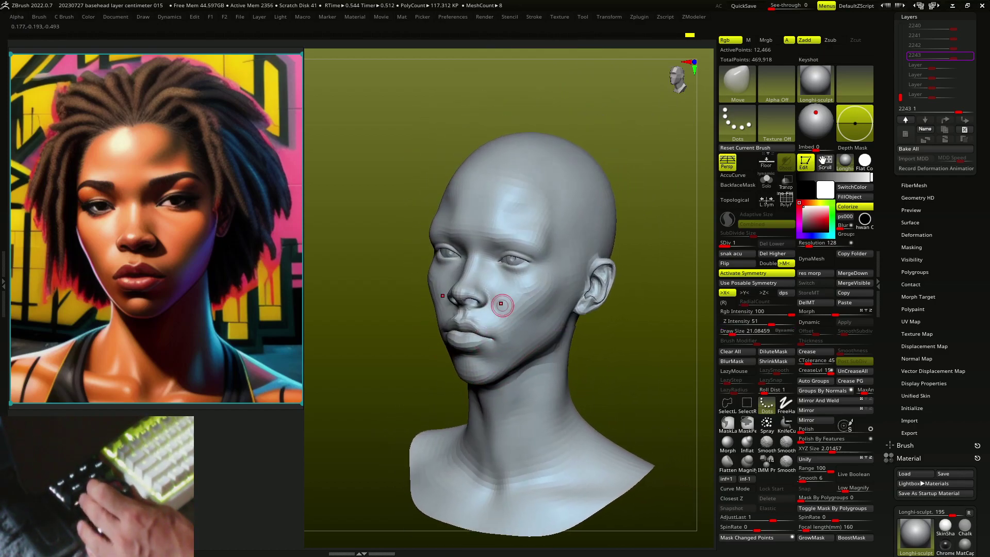
- Build up the eyelids with ClayBuildup, varying brush size between 36 and 58
key("1")
mouse_move(509, 223)
right_mouse_down()
mouse_move(531, 221)
mouse_move(490, 226)
right_mouse_up()
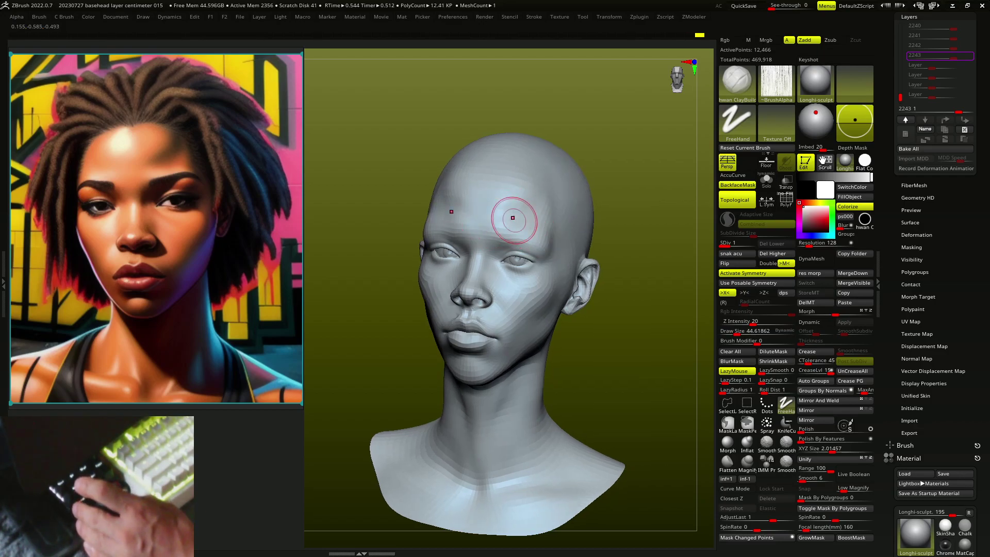
key("]")
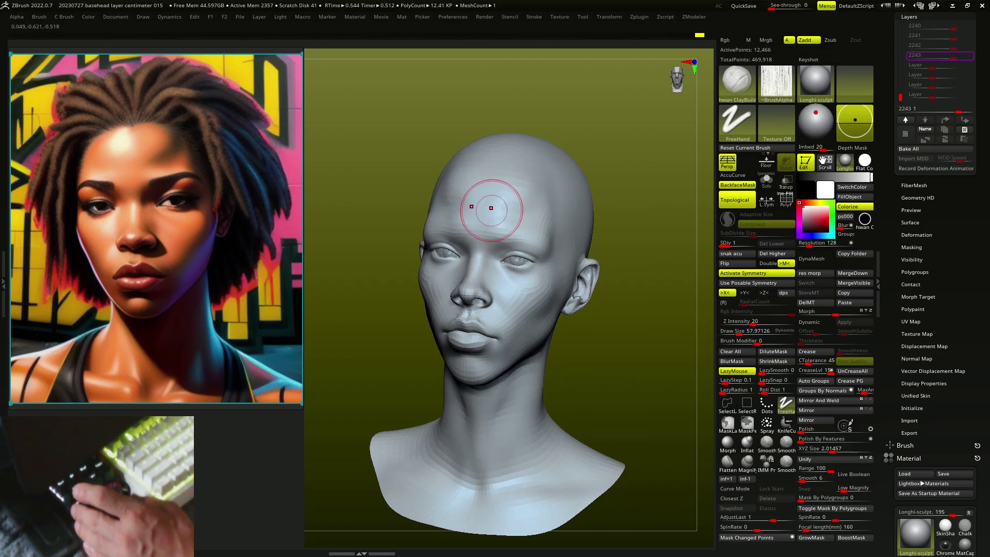
mouse_move(491, 207)
right_mouse_down()
mouse_move(509, 220)
mouse_move(494, 238)
right_mouse_up()
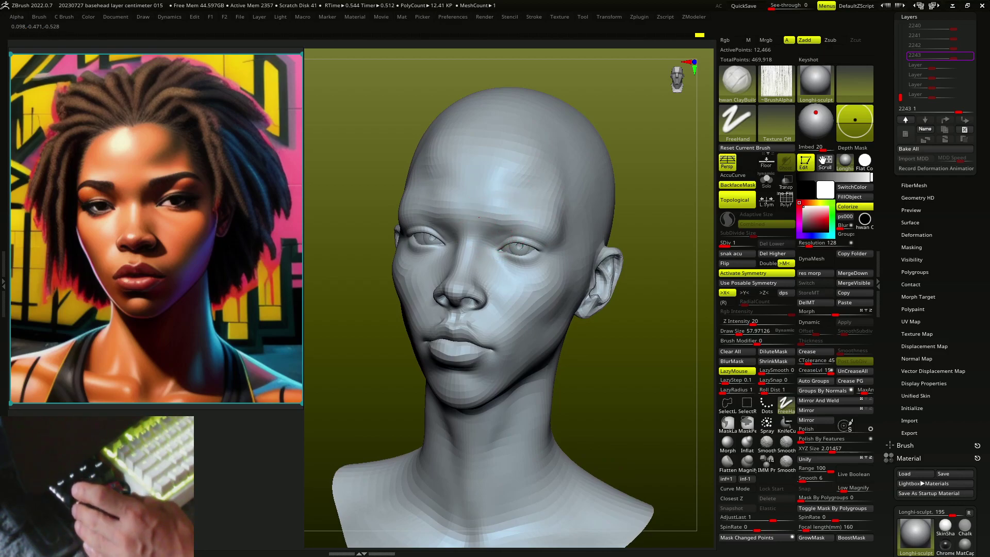
key("bracketleft")
key("bracketleft")
right_click_drag(548, 204, 494, 230)
key("bracketright")
key("bracketright")
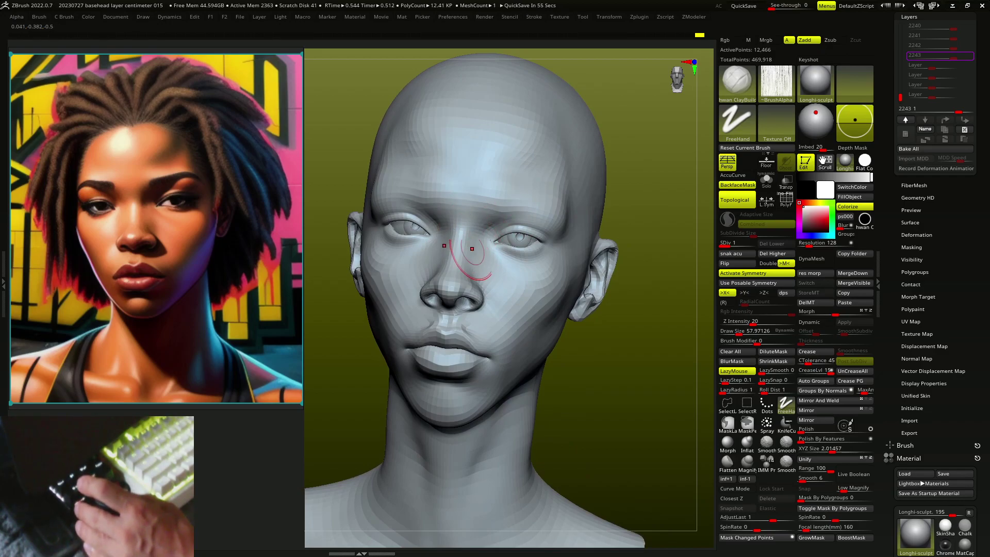
key("bracketleft")
key("bracketleft")
- Refine the eye sockets from the right side, alternating Nudge/Slide and ClayBuildup
mouse_move(475, 249)
right_mouse_down()
mouse_move(542, 210)
mouse_move(530, 215)
mouse_move(561, 216)
right_mouse_up()
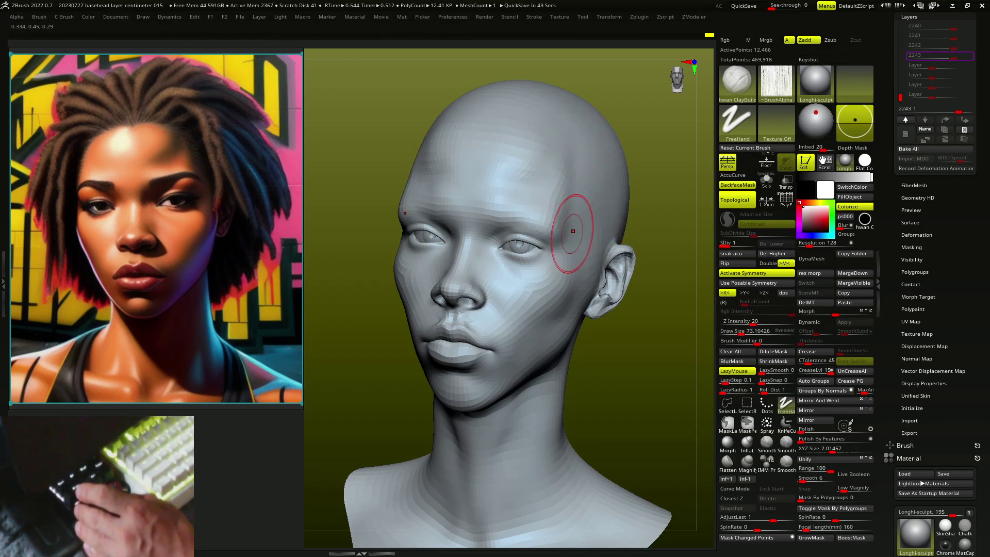
mouse_move(558, 263)
right_mouse_down()
mouse_move(528, 274)
mouse_move(535, 250)
right_mouse_up()
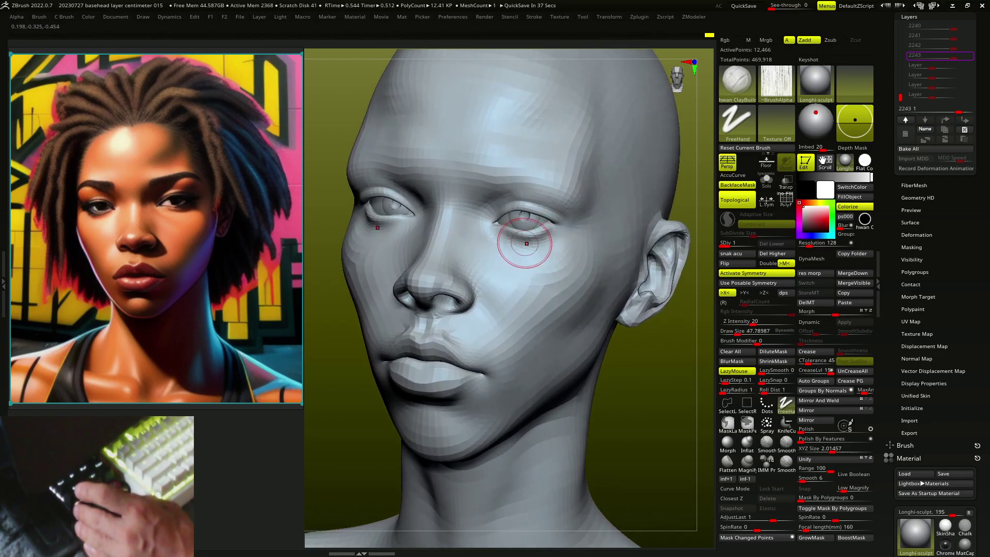
right_click_drag(517, 246, 497, 219)
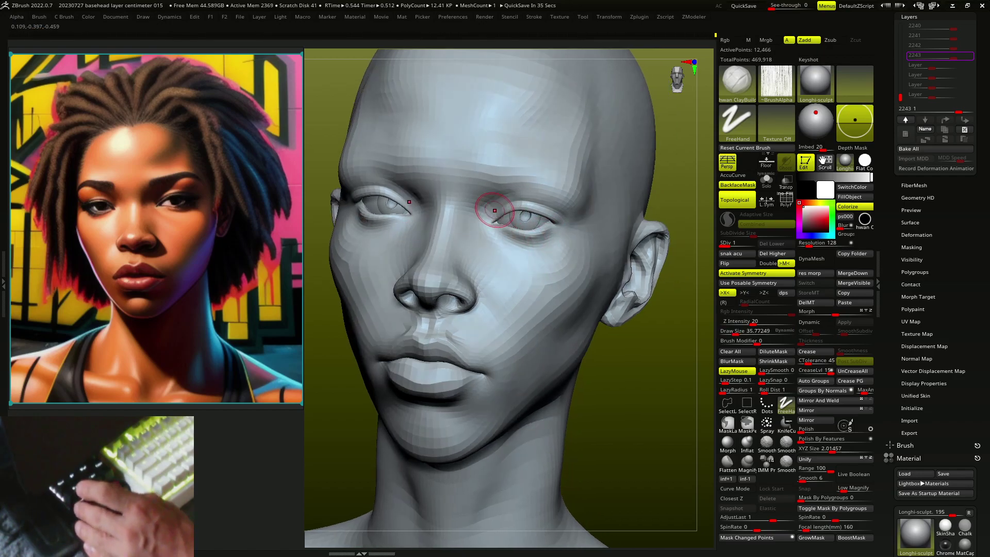
key("n")
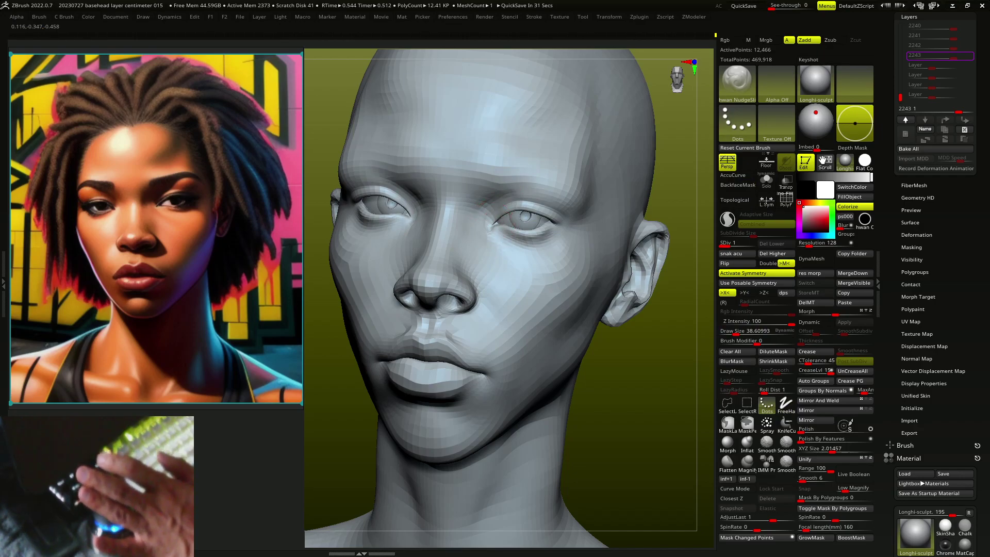
key("c")
mouse_move(482, 270)
right_mouse_down()
mouse_move(459, 284)
mouse_move(408, 284)
mouse_move(441, 283)
mouse_move(432, 285)
mouse_move(446, 258)
right_mouse_up()
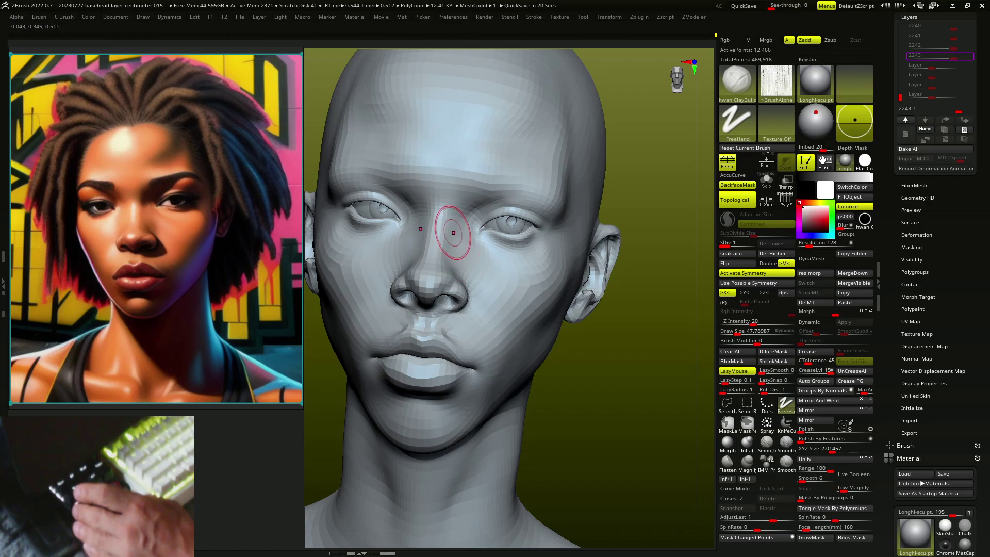
- Shape the nose and lips with ClayBuildup strokes from front and three-quarter views
right_click_drag(455, 245, 469, 260)
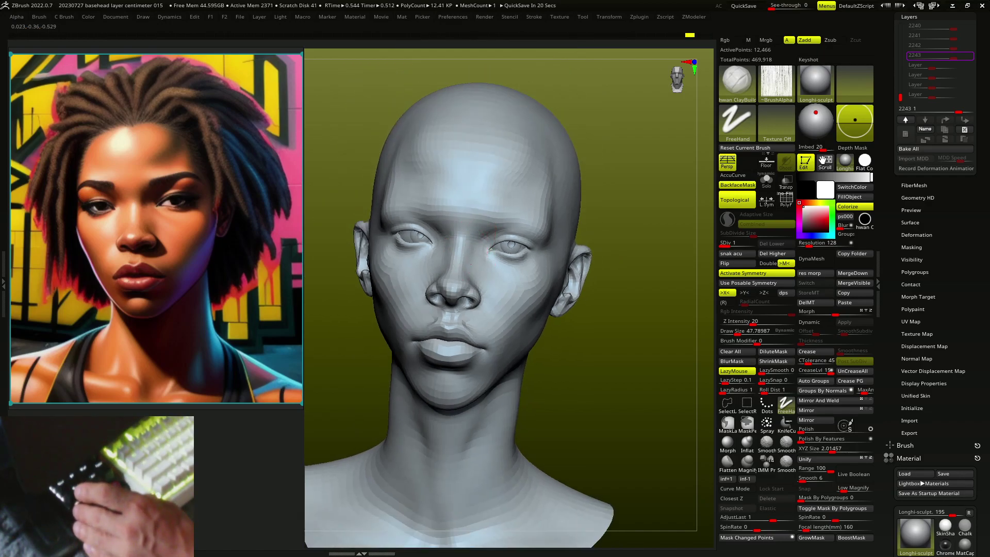
right_click_drag(471, 299, 502, 300)
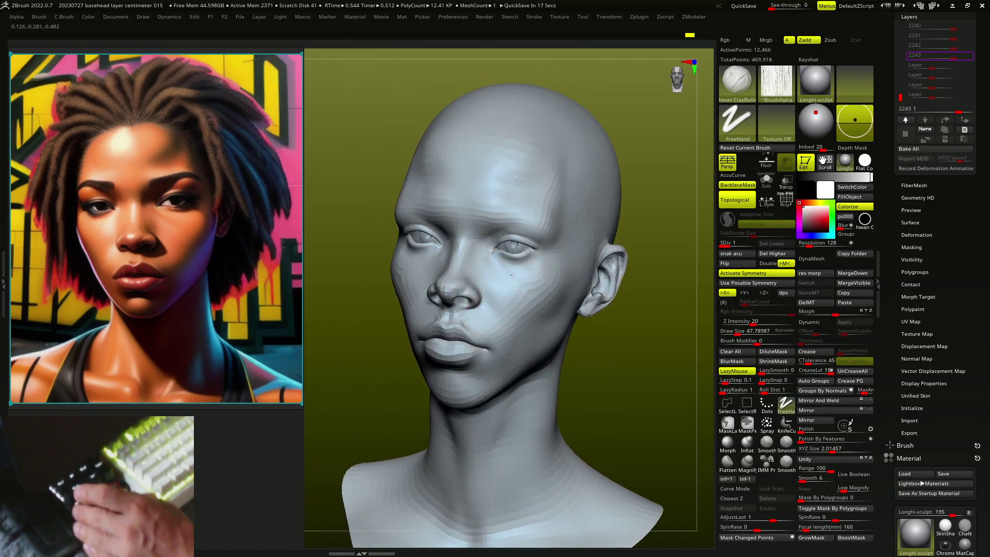
mouse_move(520, 262)
right_mouse_down()
mouse_move(518, 288)
mouse_move(475, 292)
mouse_move(481, 279)
right_mouse_up()
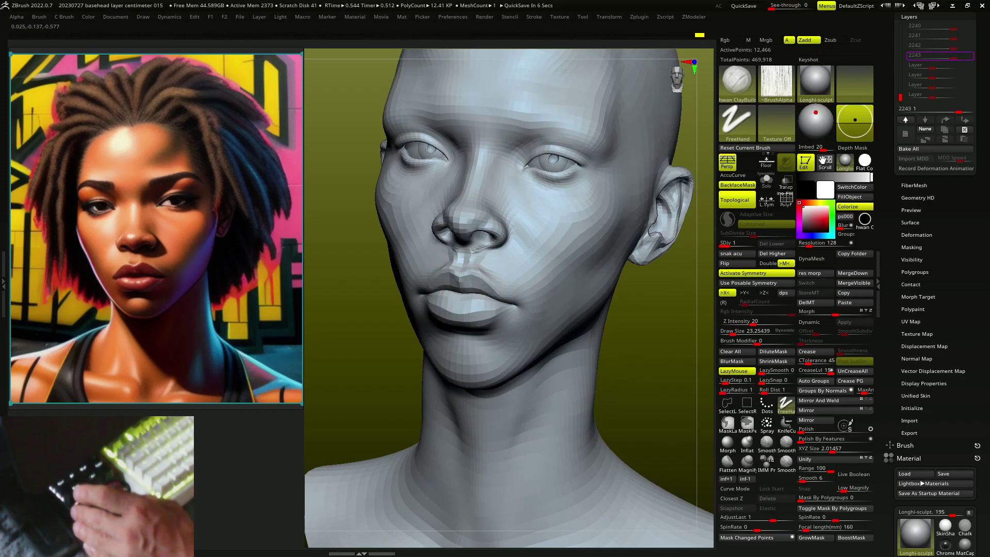
mouse_move(493, 266)
right_mouse_down()
mouse_move(495, 285)
mouse_move(504, 279)
mouse_move(478, 303)
right_mouse_up()
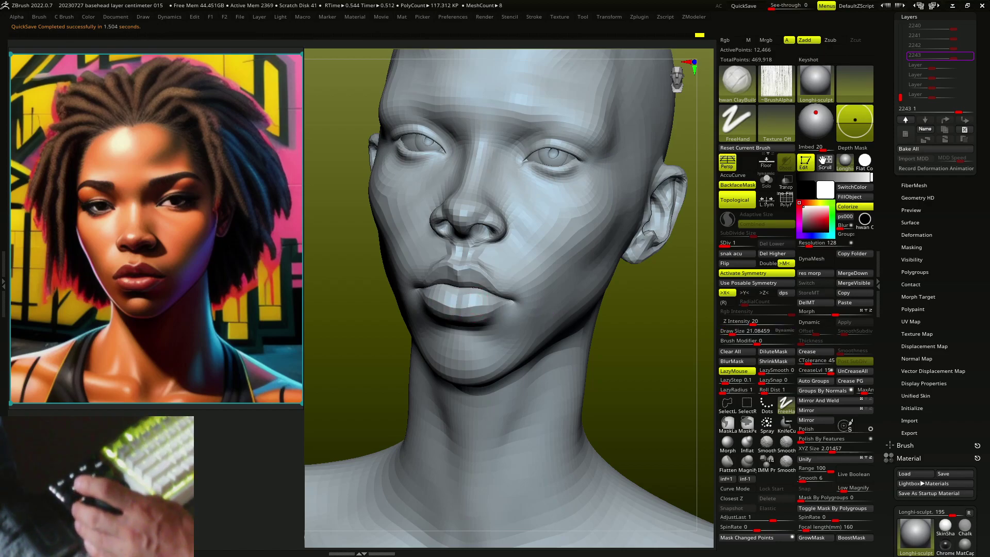
mouse_move(459, 316)
right_mouse_down()
mouse_move(483, 318)
mouse_move(478, 344)
mouse_move(518, 310)
right_mouse_up()
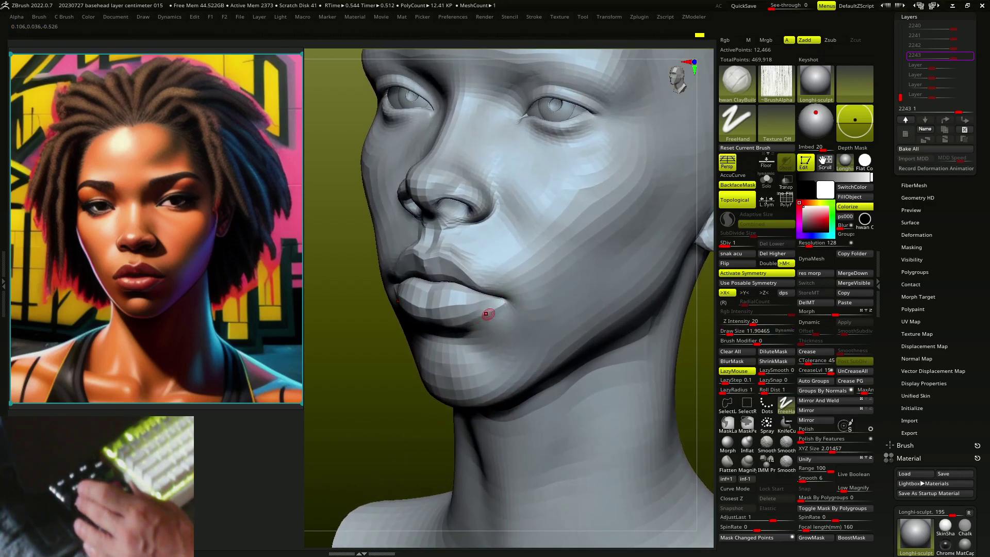
- Push the lip corners with the Slide brush on Dots stroke, then frame the whole head
key("b")
key("s")
key("l")
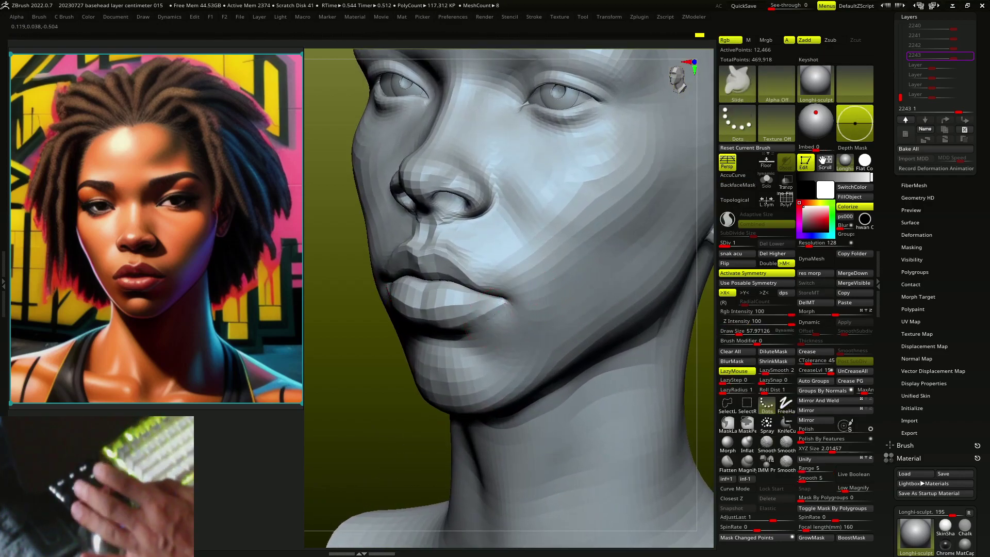
right_click_drag(494, 313, 503, 310)
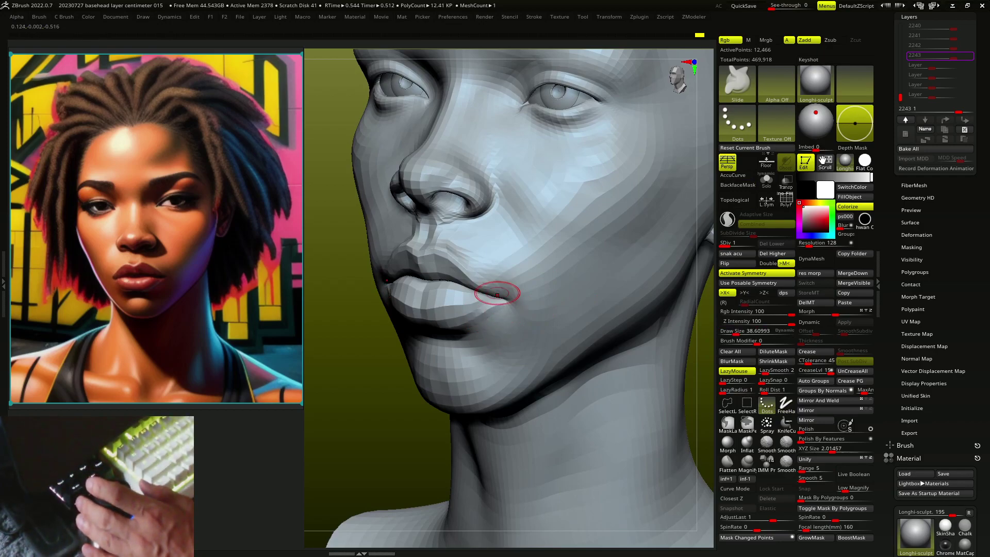
mouse_move(485, 304)
right_mouse_down()
mouse_move(547, 289)
mouse_move(526, 267)
mouse_move(584, 272)
mouse_move(553, 224)
mouse_move(532, 227)
mouse_move(554, 192)
mouse_move(619, 210)
mouse_move(640, 271)
mouse_move(625, 293)
right_mouse_up()
key("f")
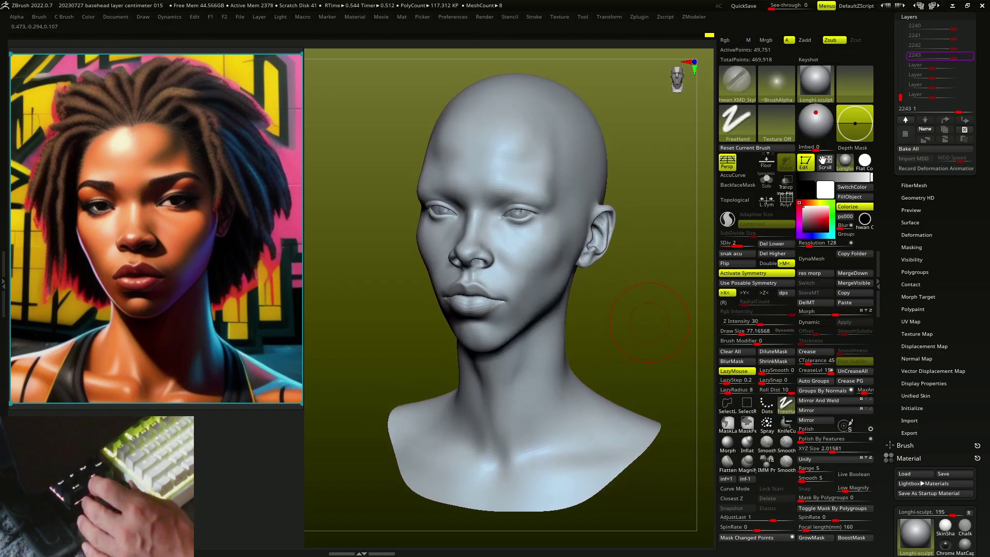
- Zoom in to inspect the eyes, enlarging the brush over the eye, then frame the face
scroll(533, 223, "up", 5)
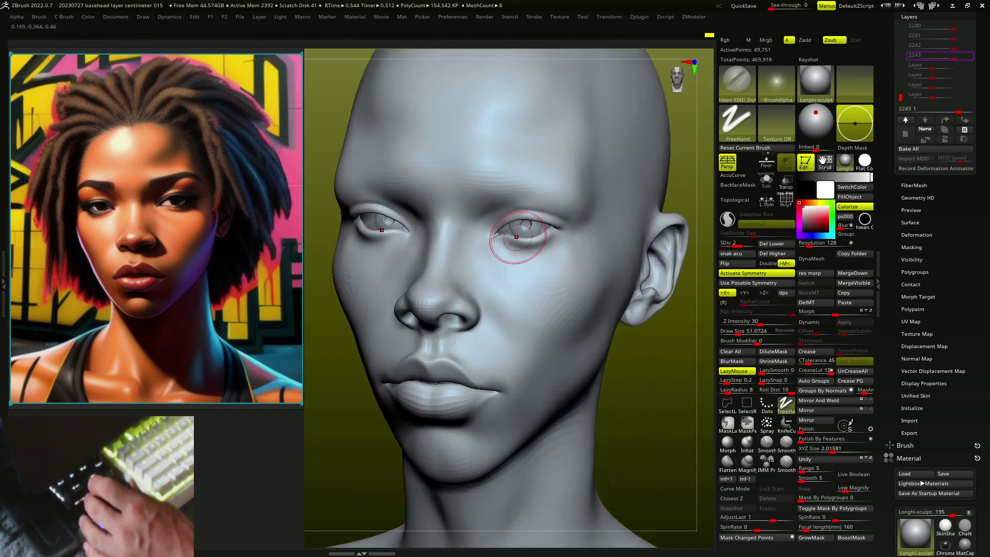
right_click_drag(552, 222, 484, 221)
scroll(505, 193, "up", 4)
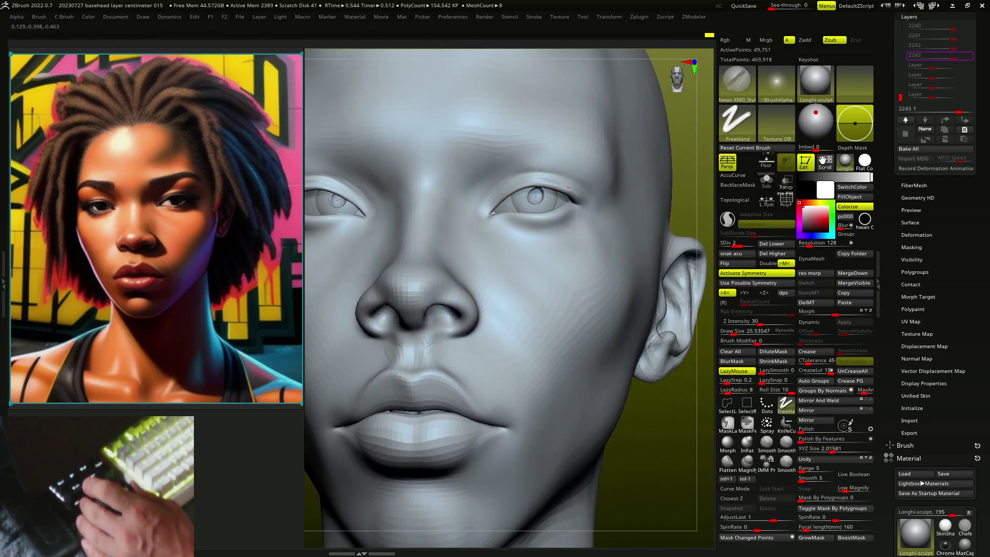
right_click_drag(568, 187, 596, 210)
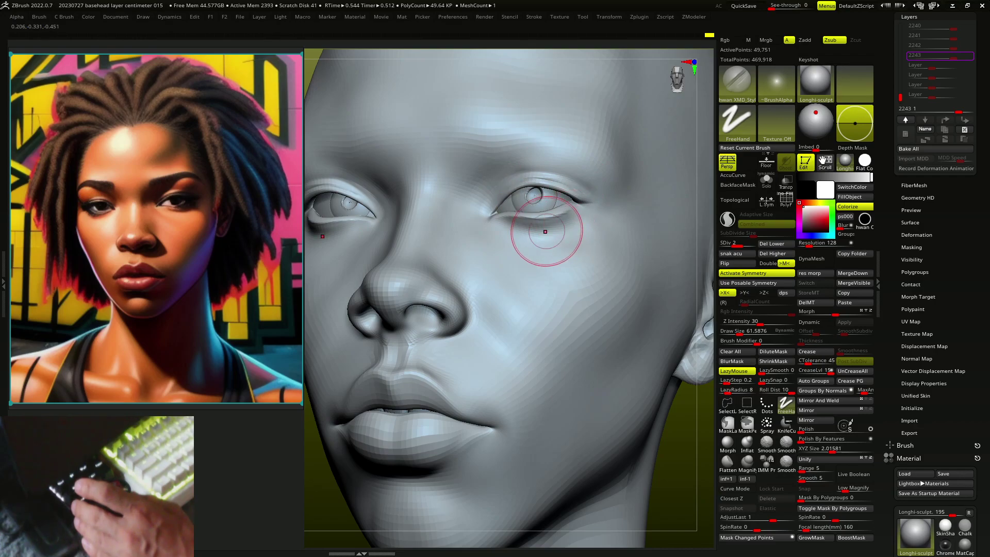
key("bracketright")
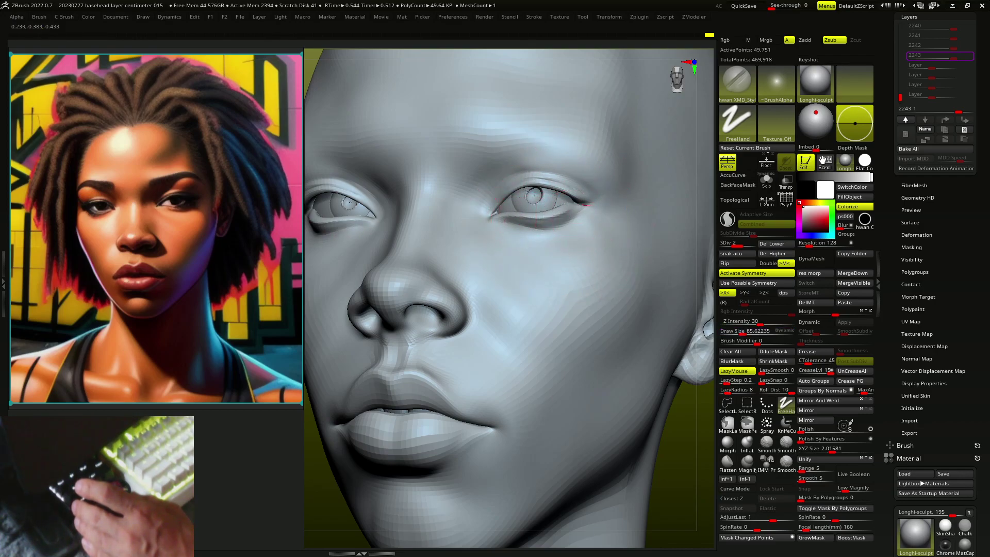
key("f")
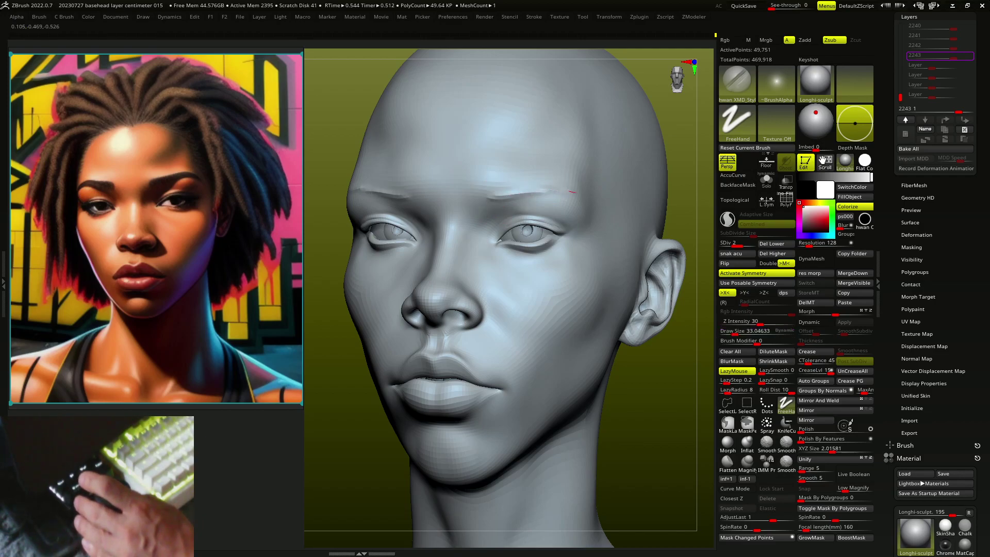
- Inspect the nose, cheek, lips and chin up close, then frame the whole bust
mouse_move(588, 227)
right_mouse_down()
mouse_move(531, 254)
mouse_move(467, 257)
right_mouse_up()
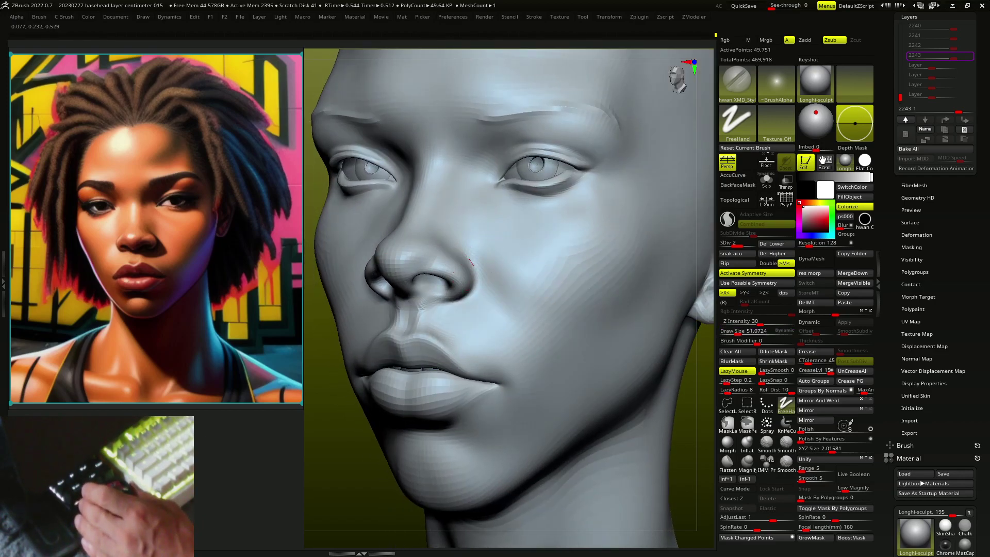
right_click_drag(470, 292, 436, 214, "alt")
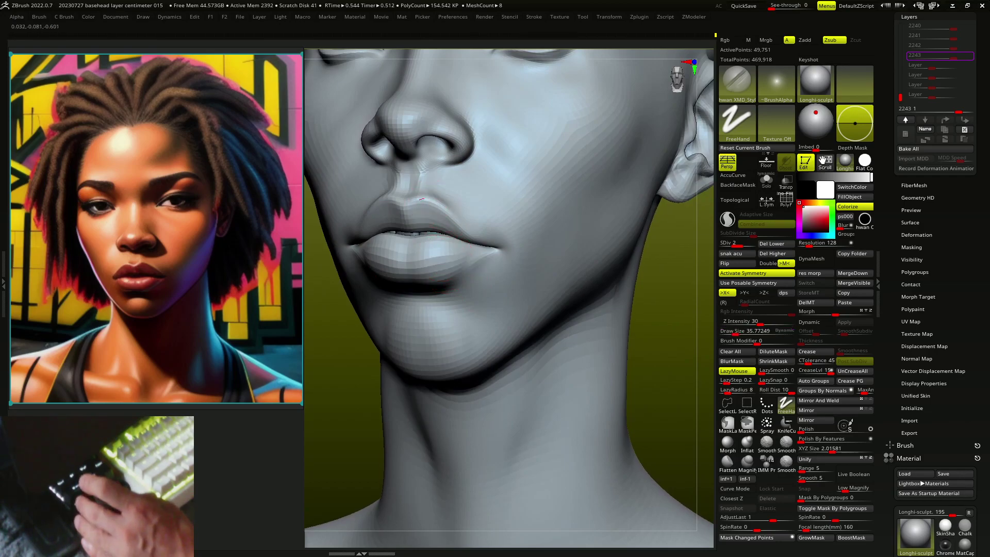
right_click_drag(498, 246, 497, 247)
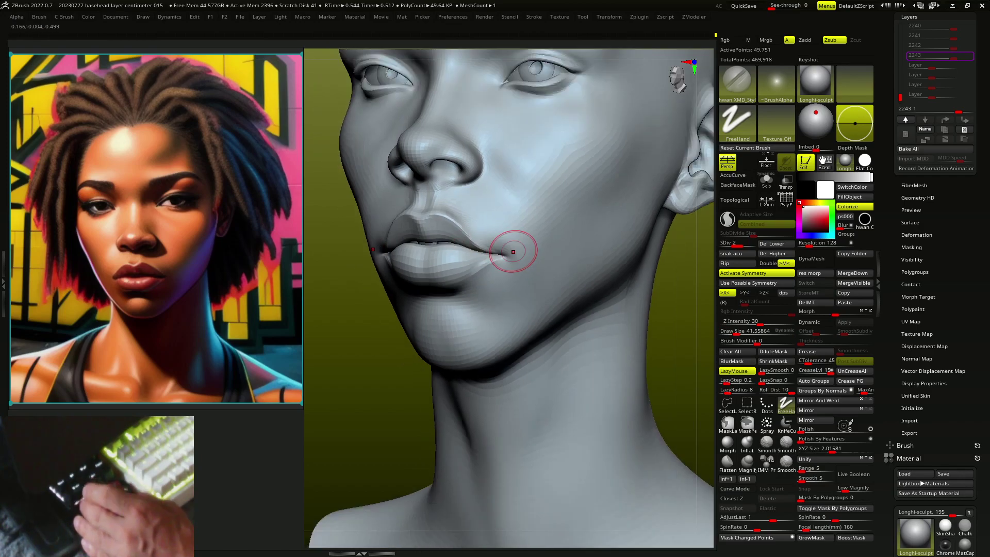
key("f")
right_click_drag(628, 273, 579, 217)
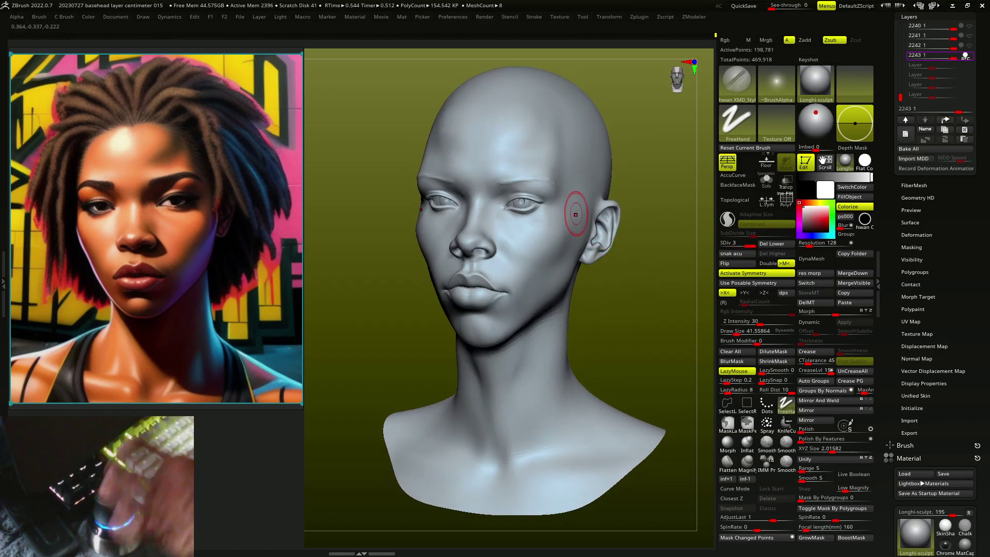
- Go up one subdivision level, BPR-render the front view, and capture the head region
key("d")
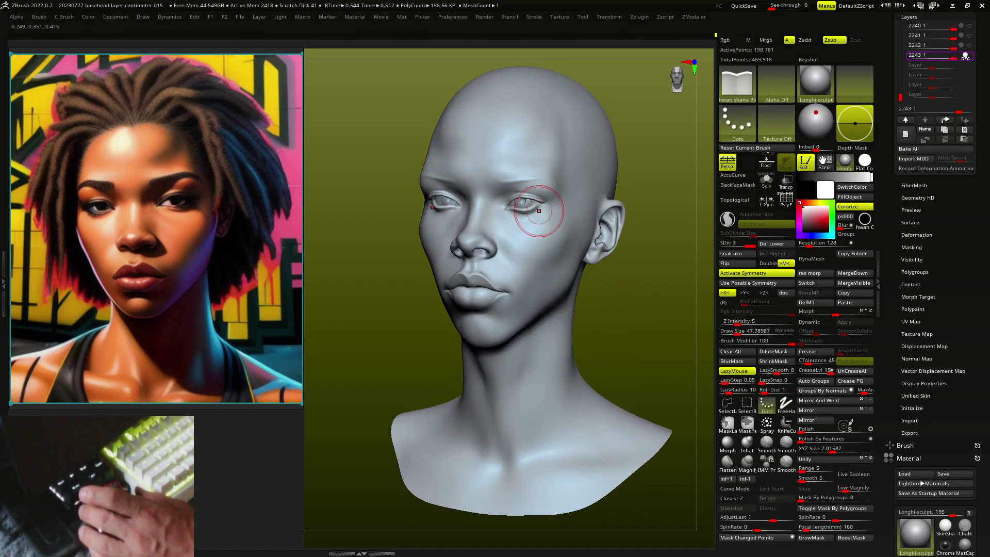
mouse_move(509, 221)
right_mouse_down()
mouse_move(490, 276)
mouse_move(637, 281)
mouse_move(637, 292)
right_mouse_up()
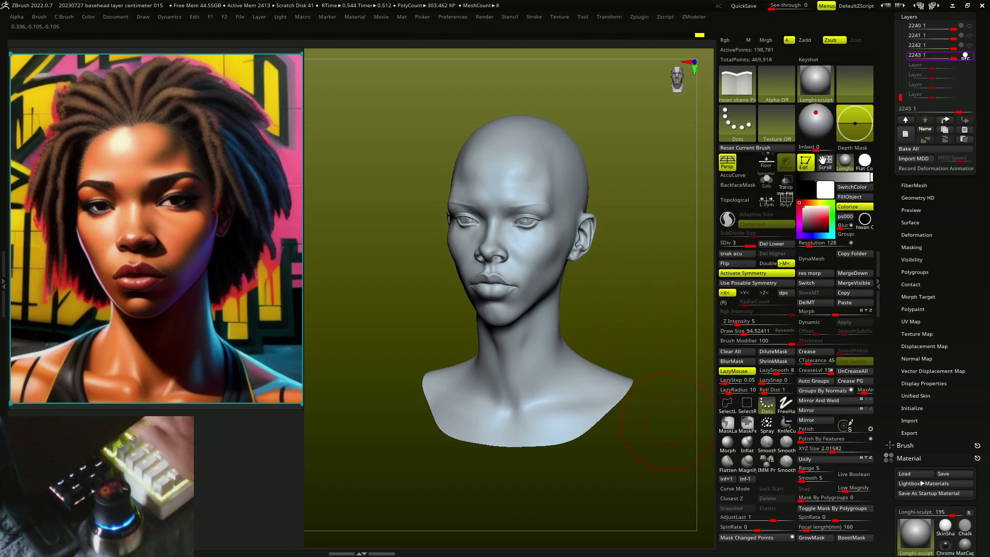
key("shift+r")
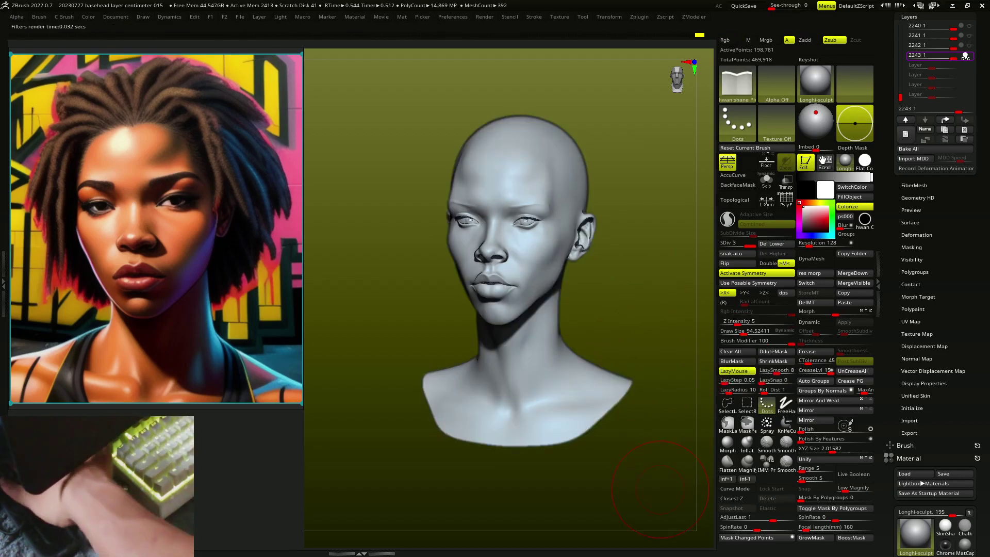
key("F1")
left_click_drag(423, 165, 603, 385)
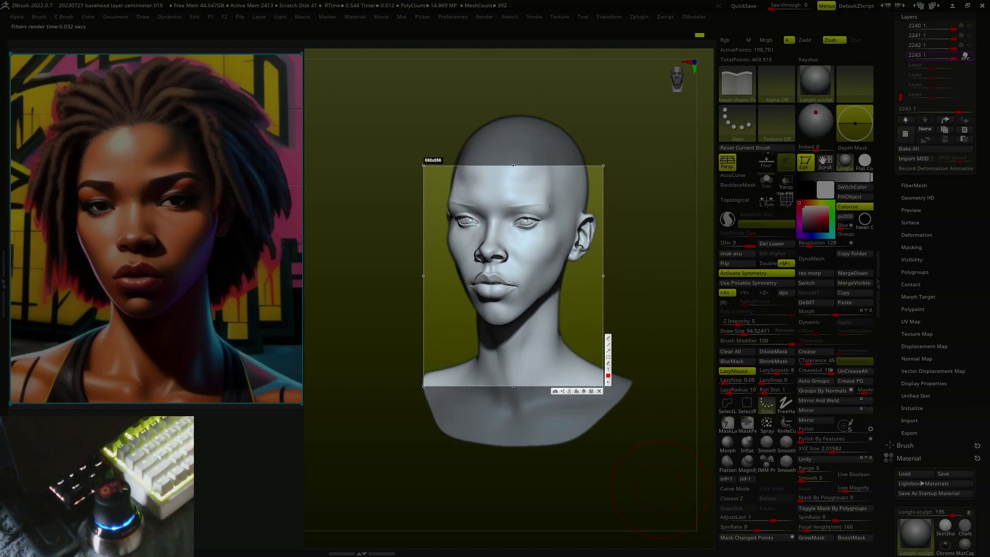